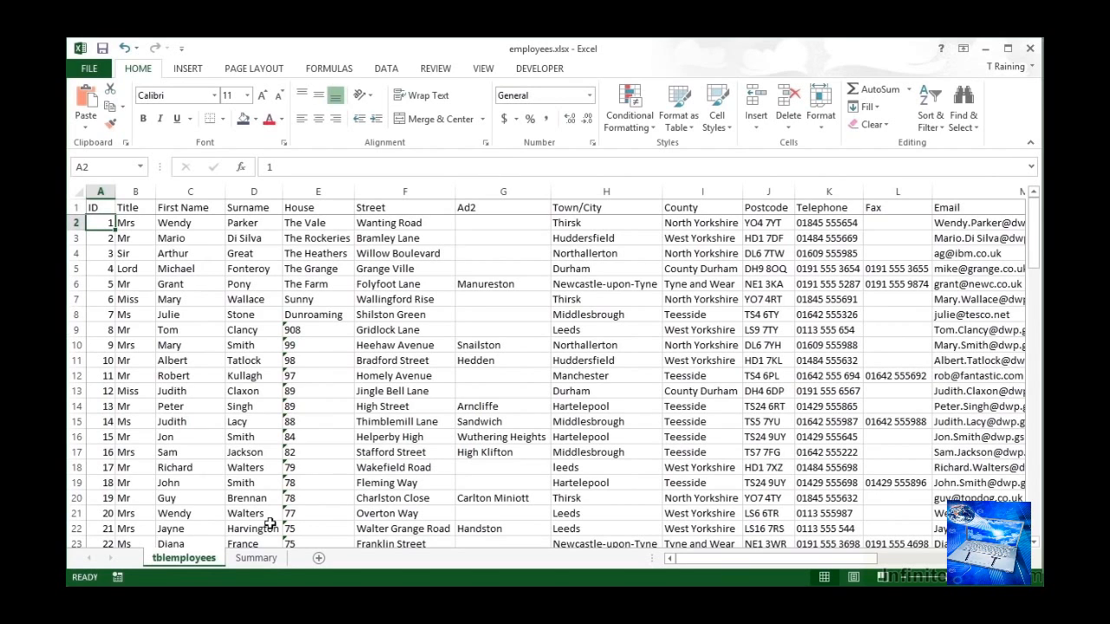
- On the Summary sheet, enter the heading "No of Employees" in cell A1
{"action": "left_click", "coordinate": [256, 559]}
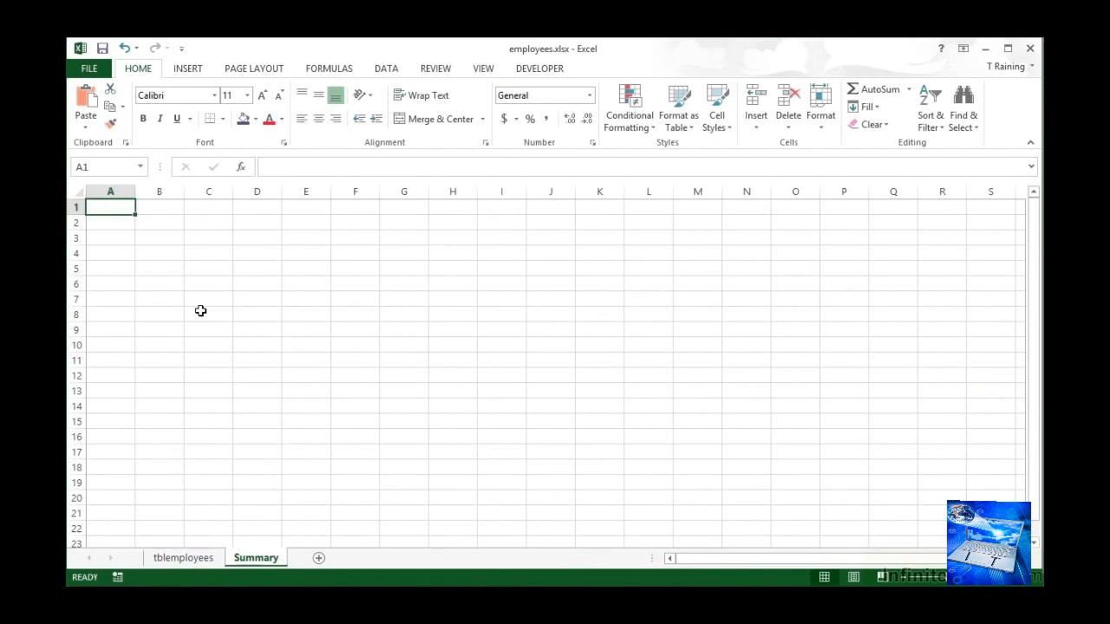
{"action": "type", "text": "No o"}
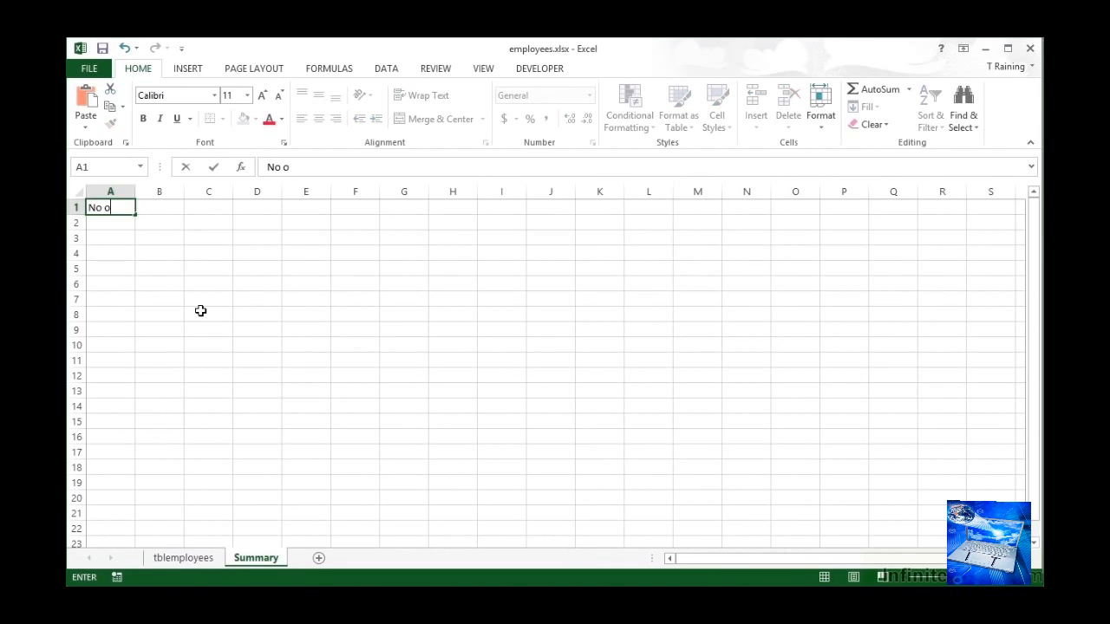
{"action": "type", "text": "f Employees"}
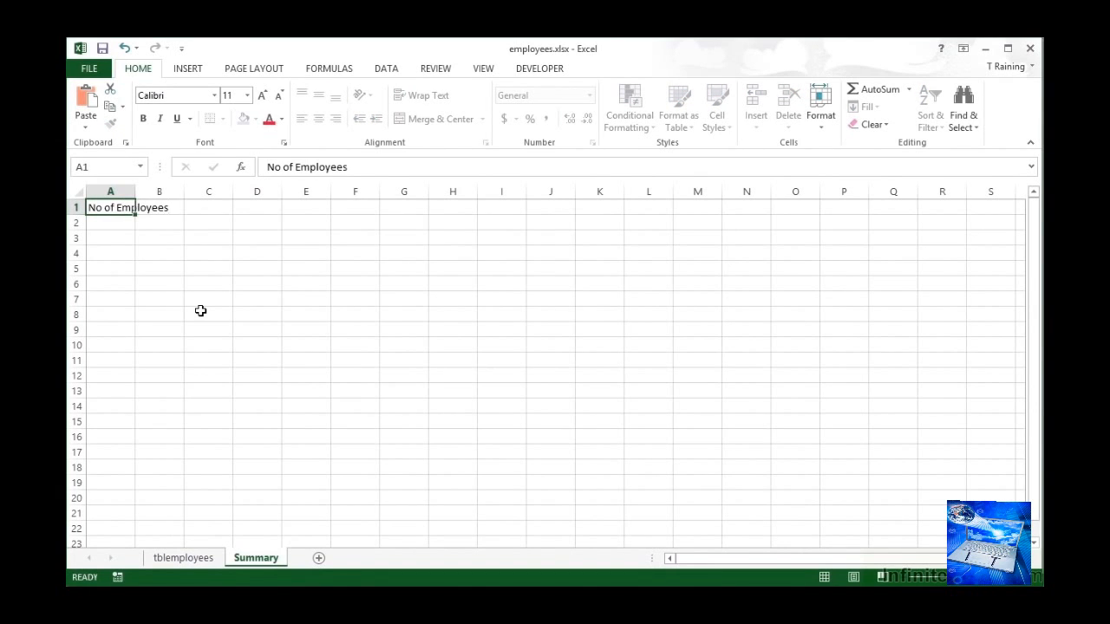
{"action": "key", "text": "Return"}
- In A2, enter a COUNT formula over the whole of column A on the tblemployees sheet
{"action": "type", "text": "="}
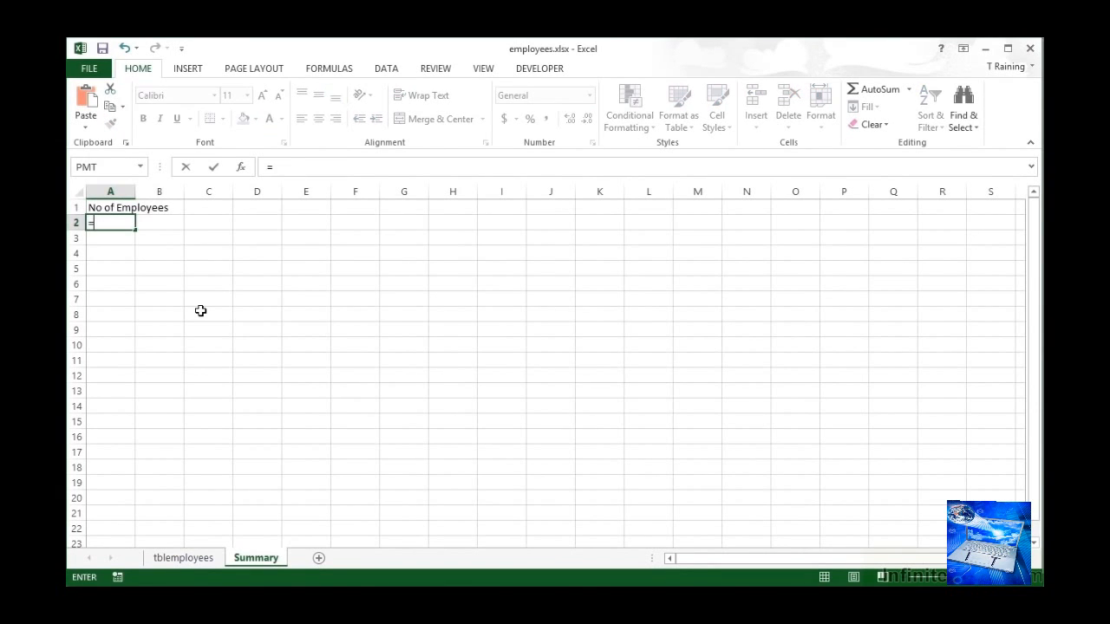
{"action": "type", "text": "count("}
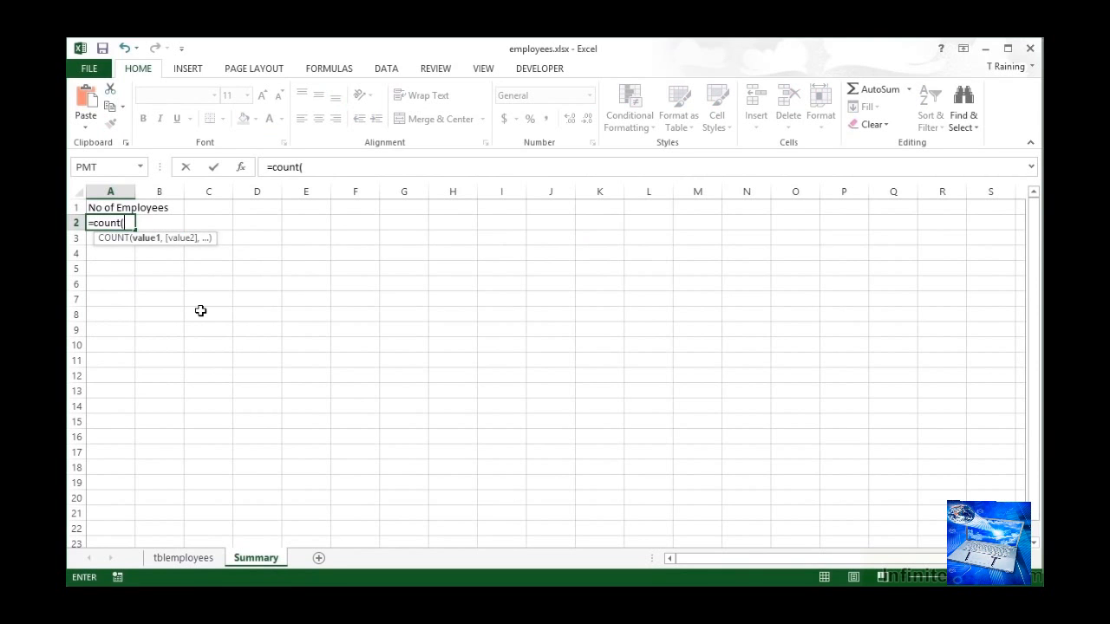
{"action": "left_click", "coordinate": [183, 557]}
{"action": "left_click", "coordinate": [99, 191]}
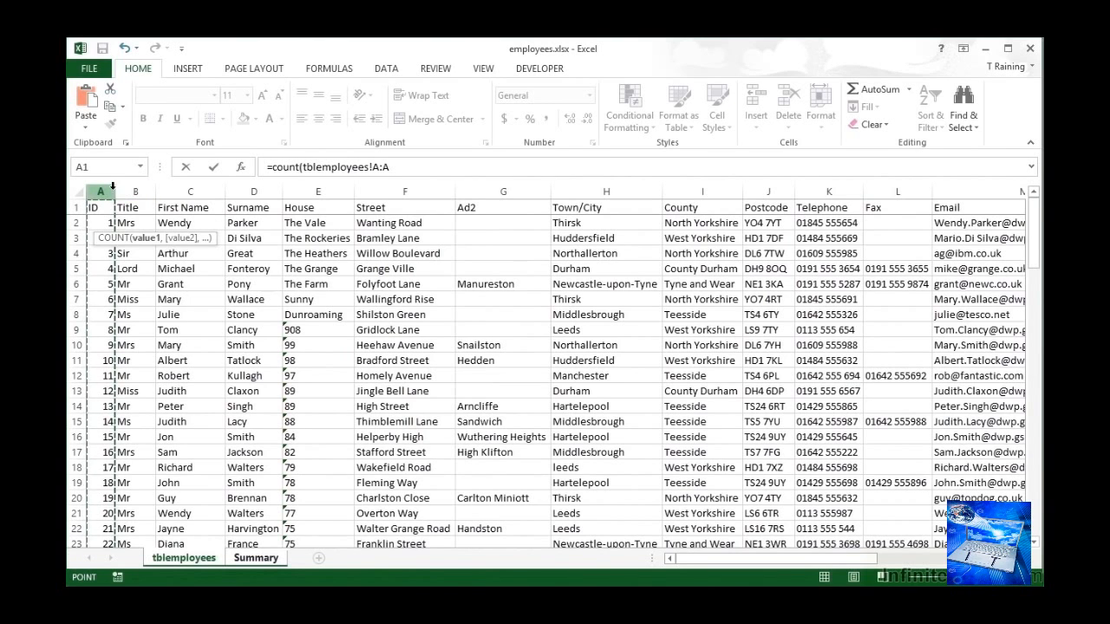
{"action": "left_click", "coordinate": [393, 166]}
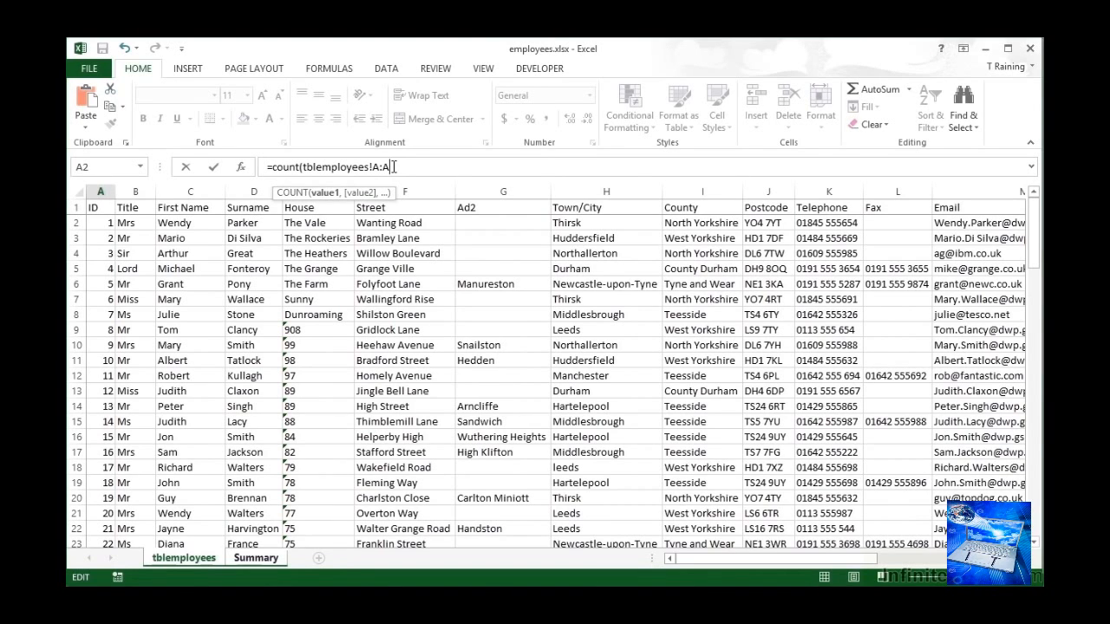
{"action": "type", "text": ")"}
{"action": "key", "text": "ctrl+Return"}
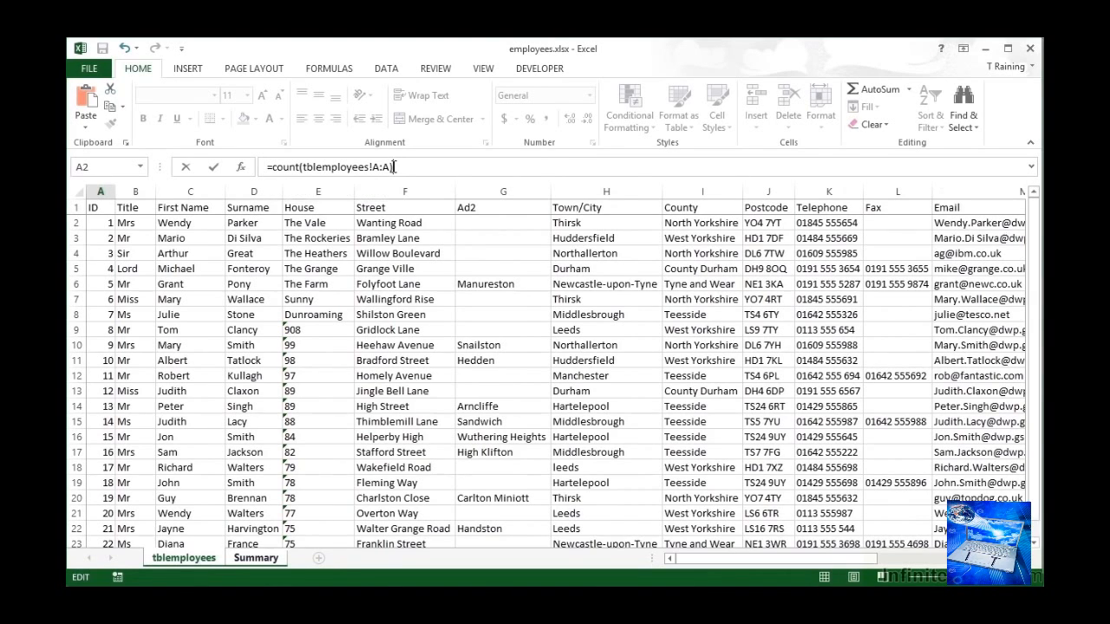
{"action": "key", "text": "Return"}
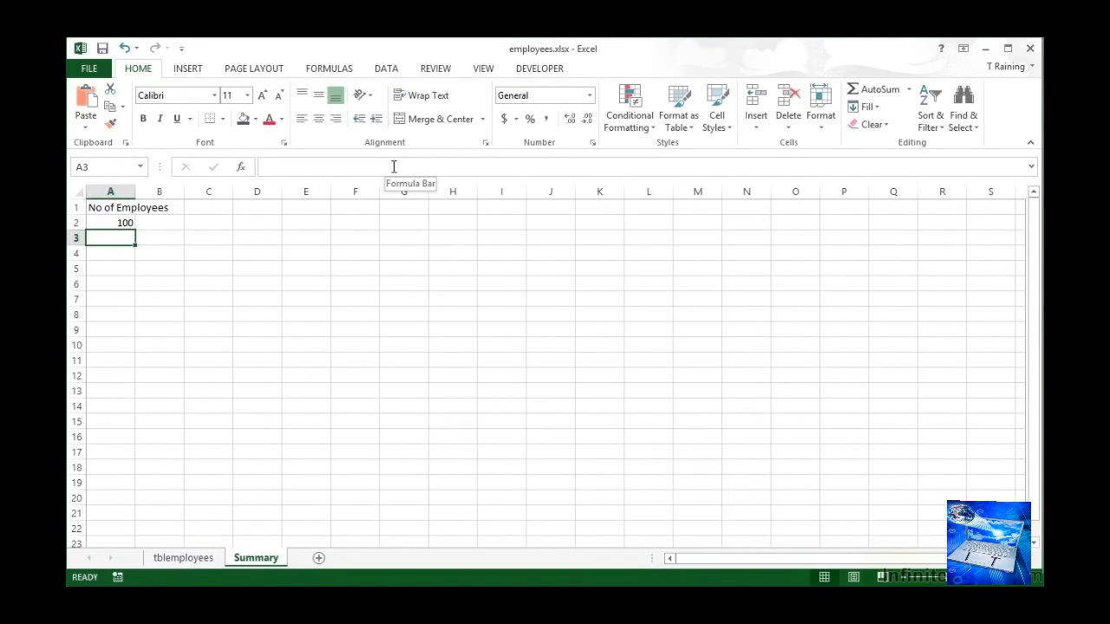
- Extend the range of the COUNT formula in A2 to tblemployees columns A:C
{"action": "left_click", "coordinate": [127, 223]}
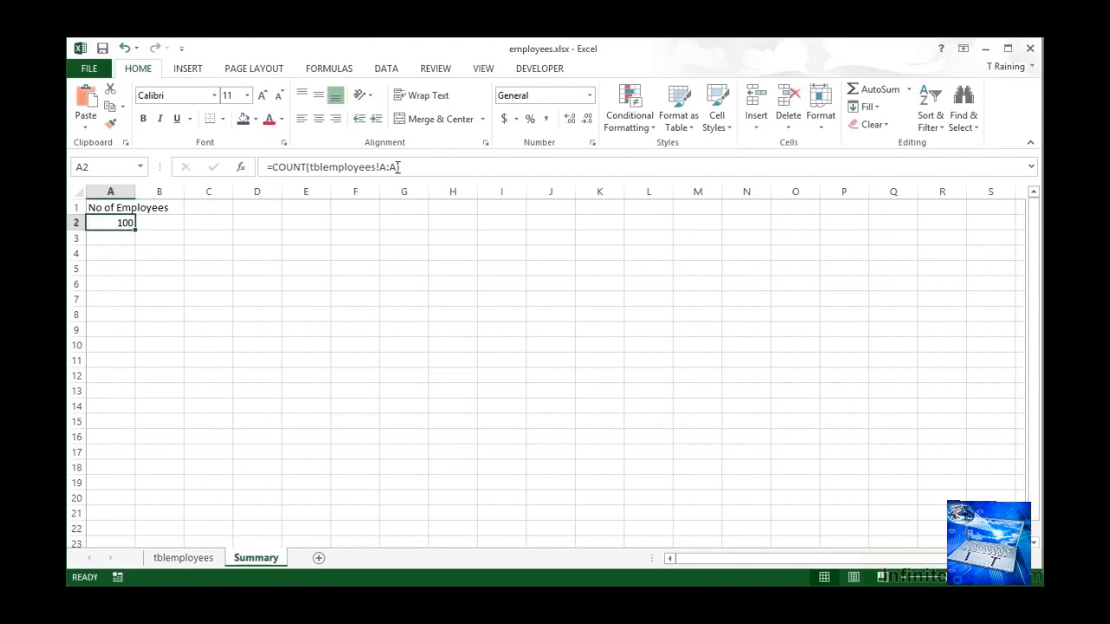
{"action": "left_click", "coordinate": [395, 166]}
{"action": "key", "text": "BackSpace"}
{"action": "type", "text": "C"}
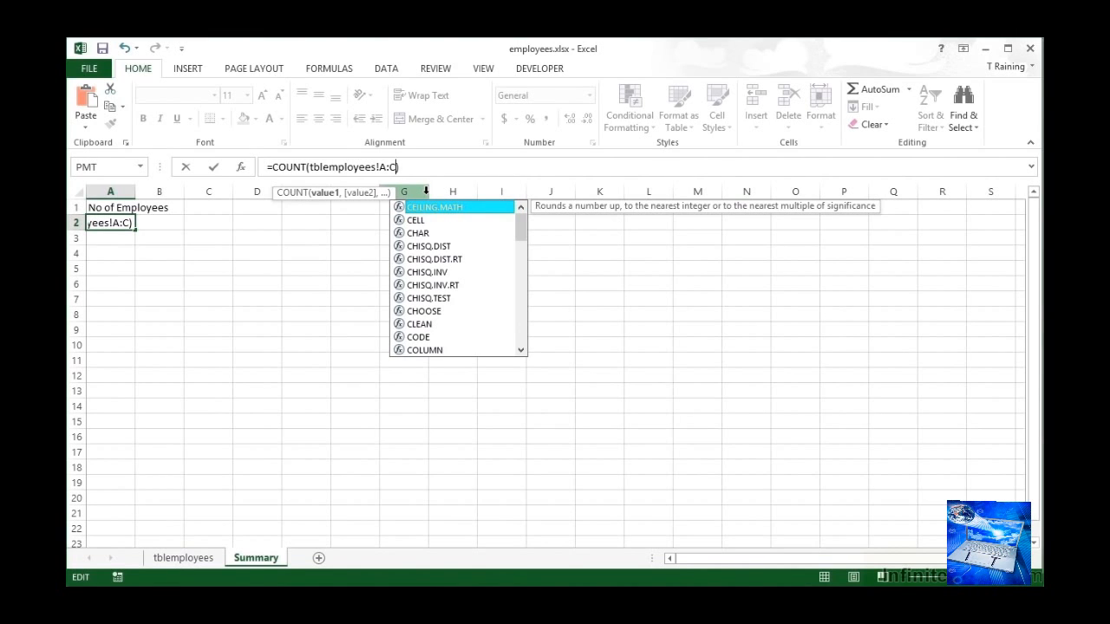
{"action": "key", "text": "Return"}
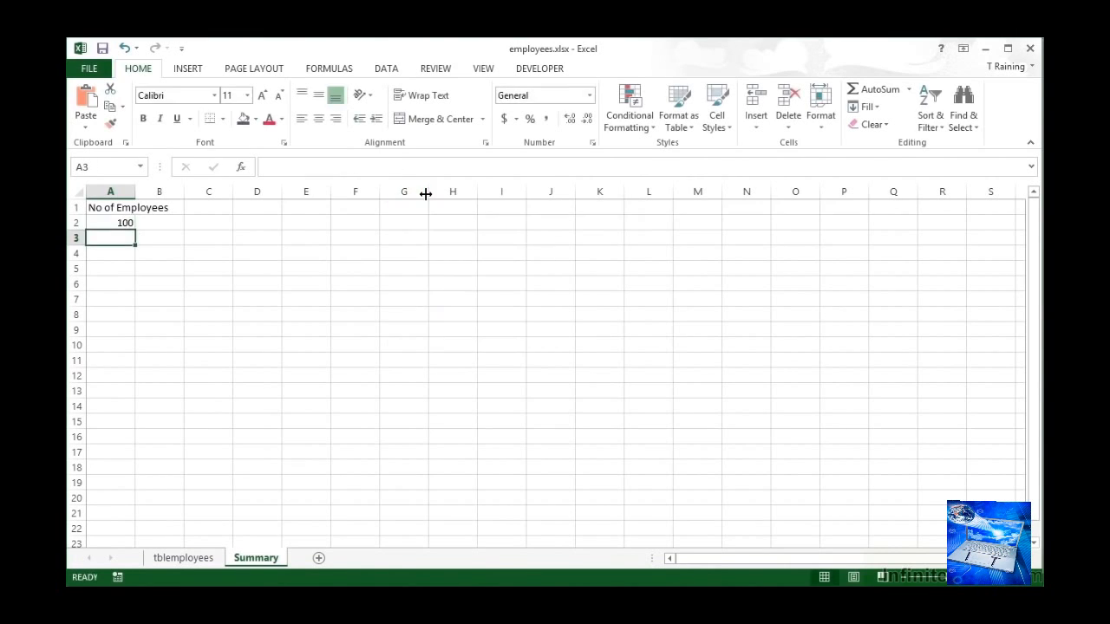
{"action": "key", "text": "Up"}
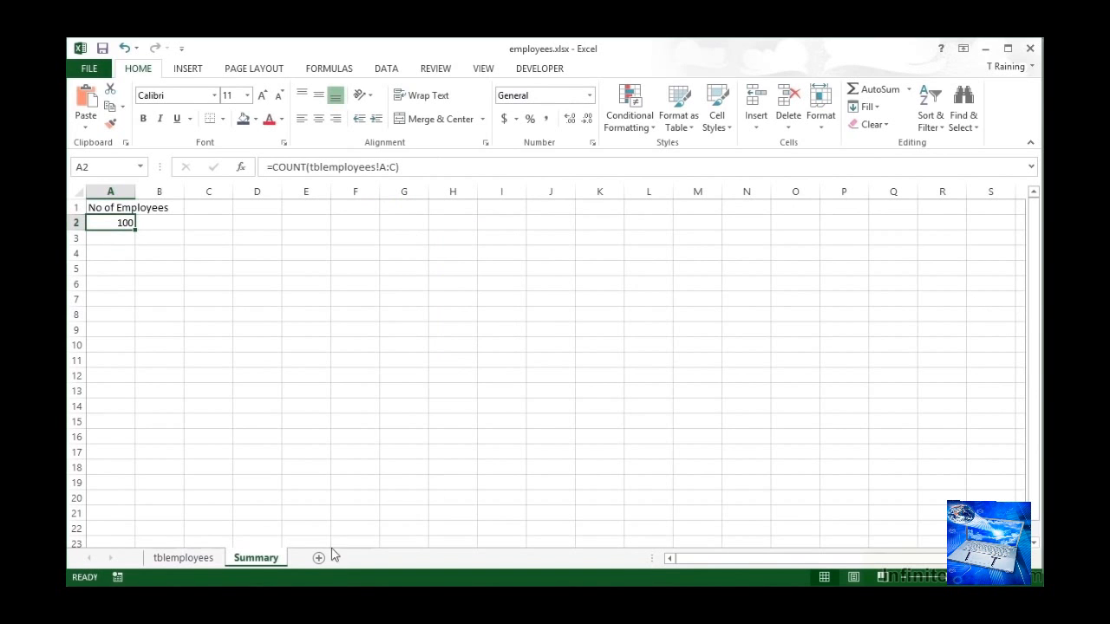
- Check the tblemployees columns and change the function in Summary cell A2 from COUNT to COUNTA
{"action": "left_click", "coordinate": [183, 558]}
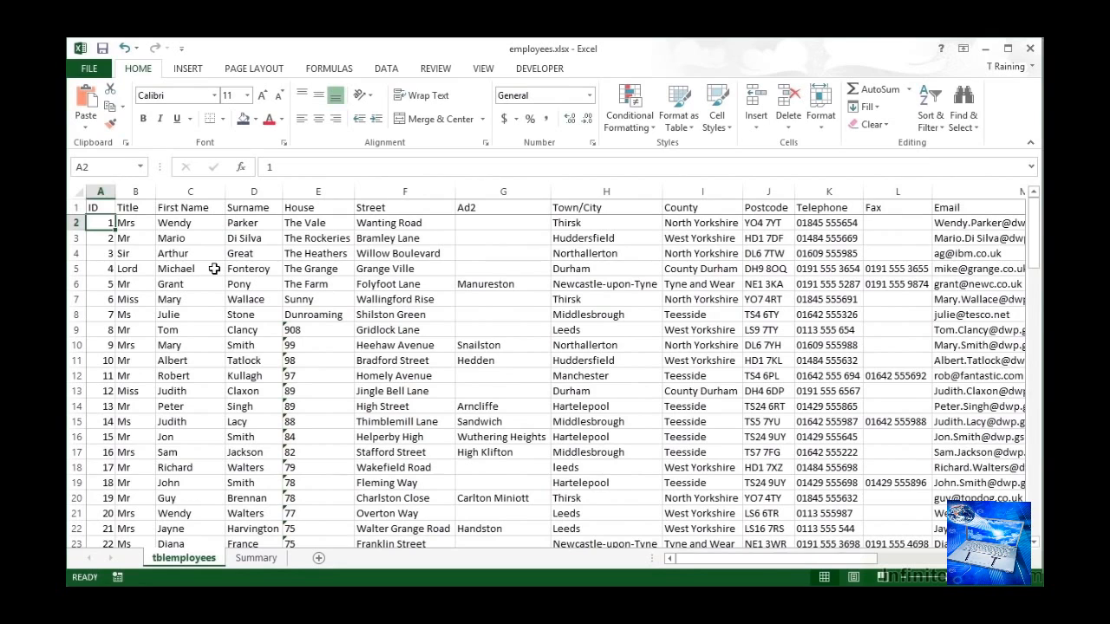
{"action": "left_click", "coordinate": [255, 558]}
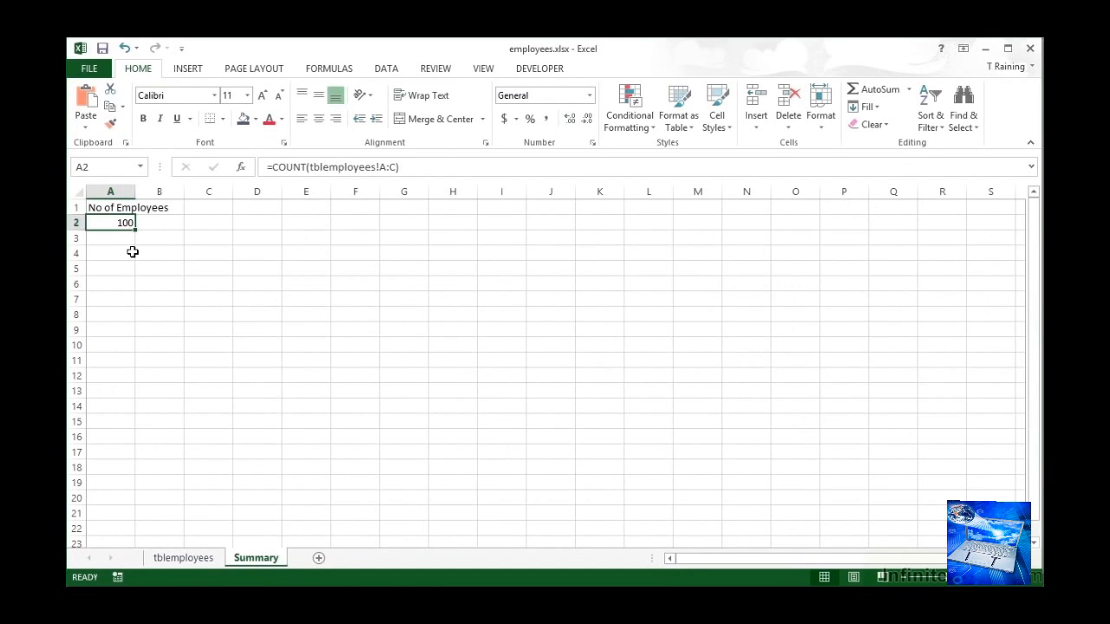
{"action": "left_click", "coordinate": [307, 166]}
{"action": "type", "text": "A"}
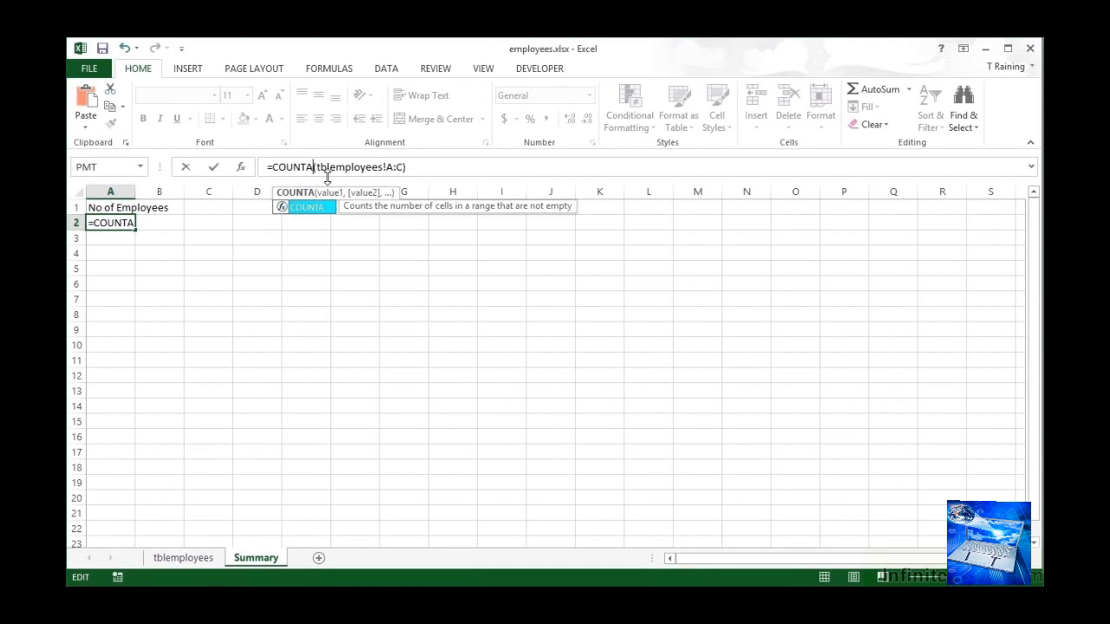
{"action": "key", "text": "Return"}
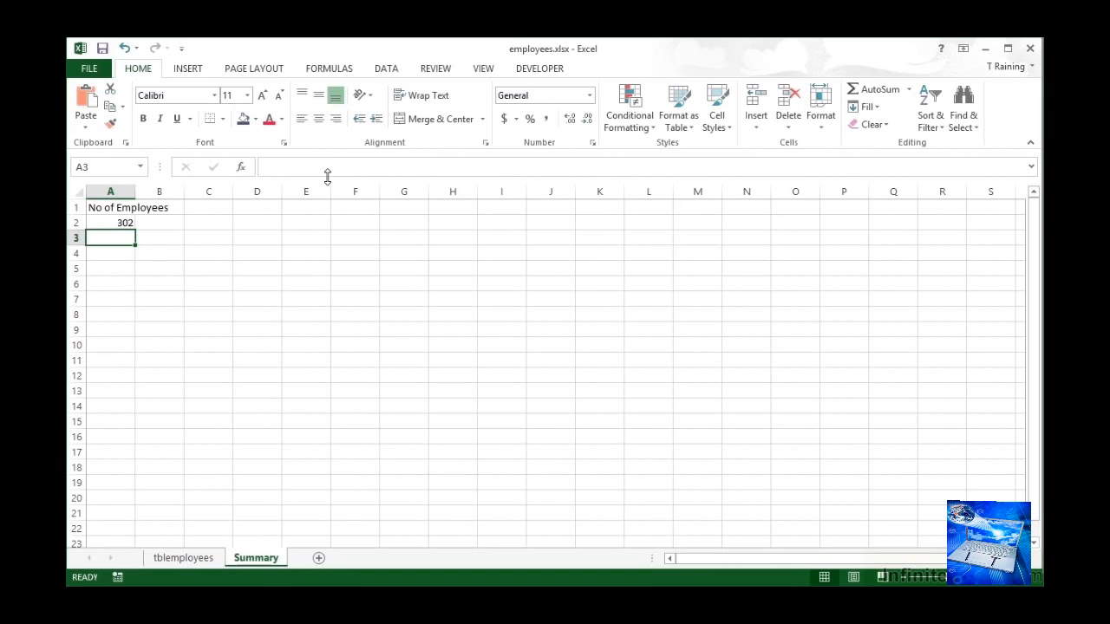
- Look at row 6 of tblemployees, and enter the heading "Count Cells completed" in cell A5 of the Summary sheet
{"action": "left_click", "coordinate": [184, 558]}
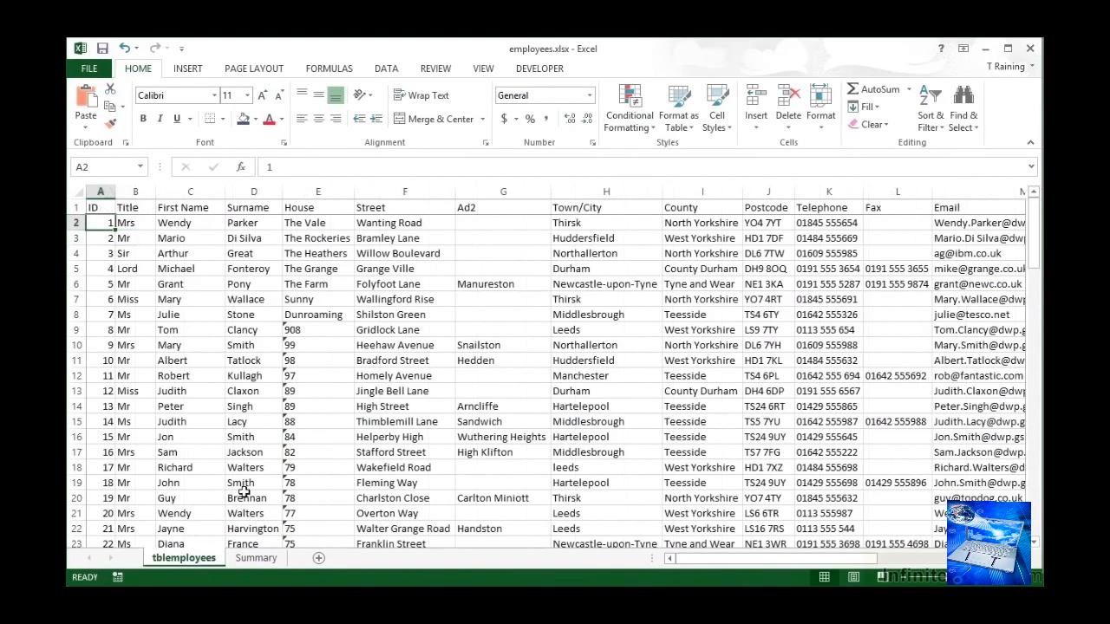
{"action": "left_click", "coordinate": [77, 284]}
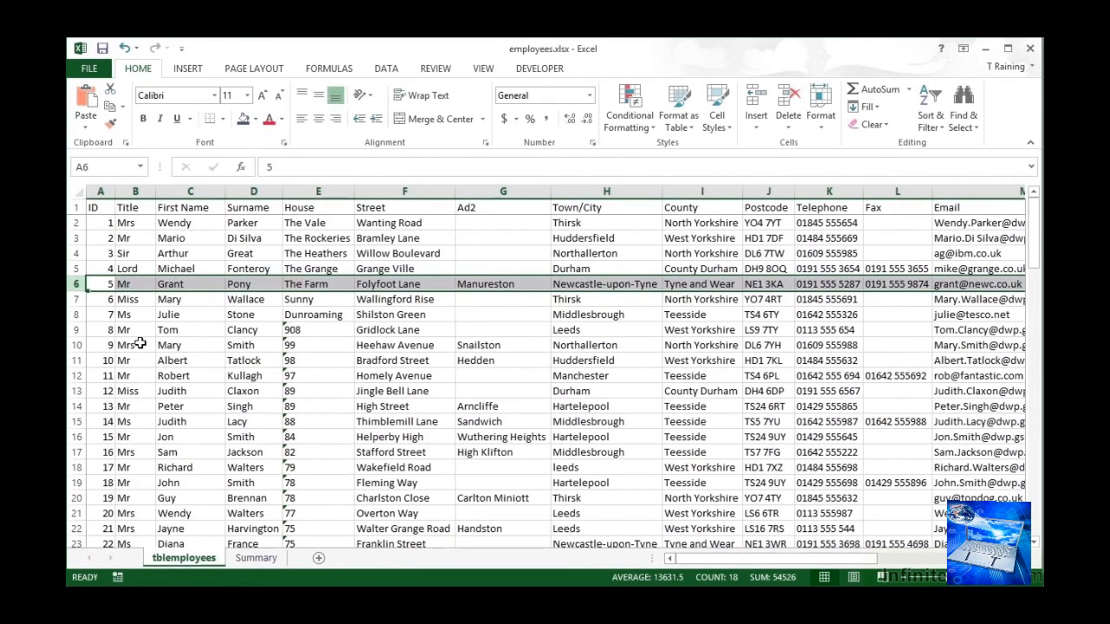
{"action": "left_click", "coordinate": [255, 557]}
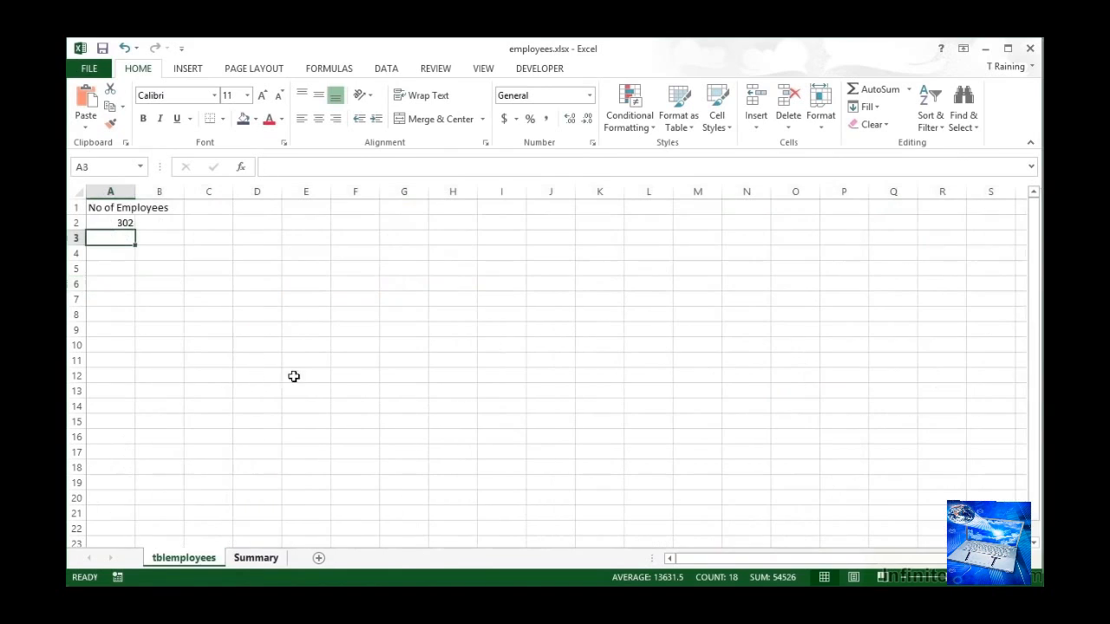
{"action": "left_click", "coordinate": [119, 268]}
{"action": "type", "text": "Coun"}
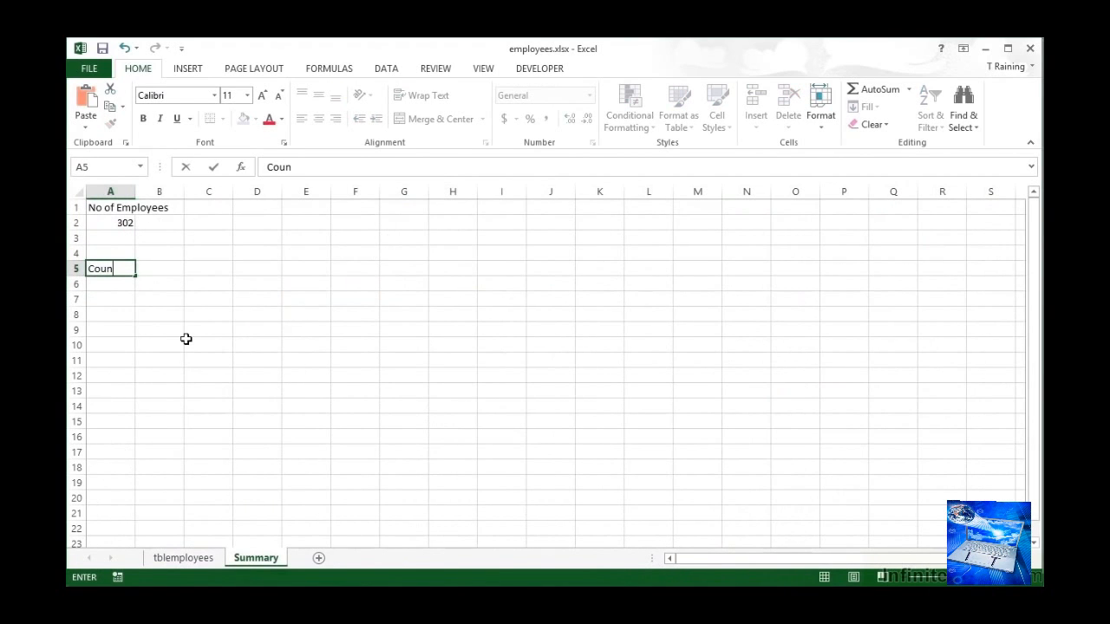
{"action": "type", "text": "t Cells completed"}
{"action": "key", "text": "Return"}
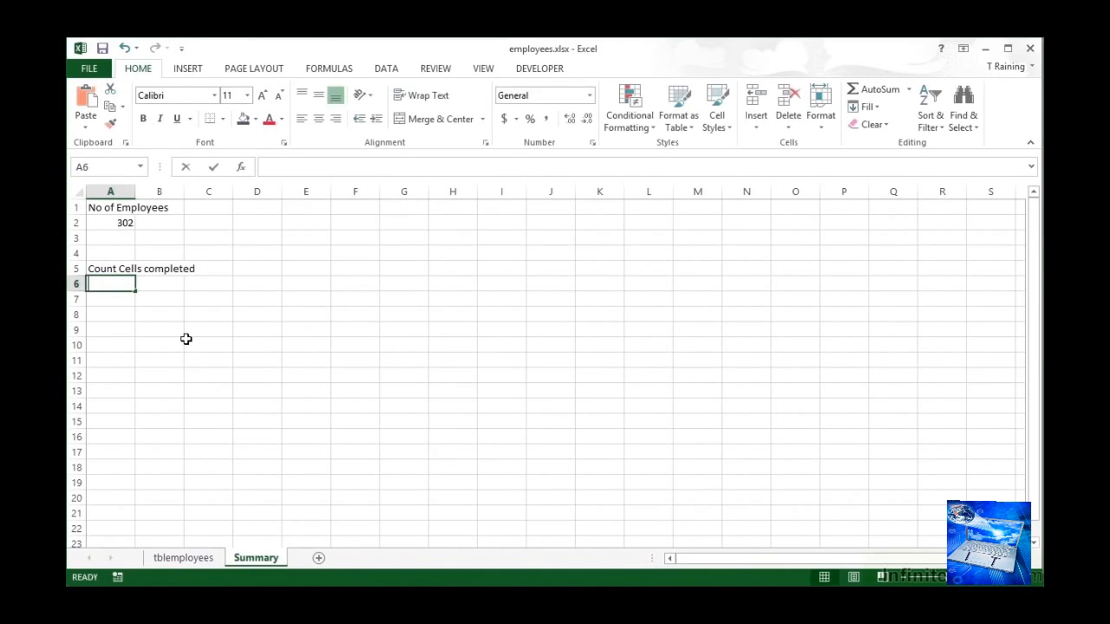
- In A6, enter a COUNTA formula over rows 7:12 of the tblemployees sheet and review it
{"action": "type", "text": "=counta"}
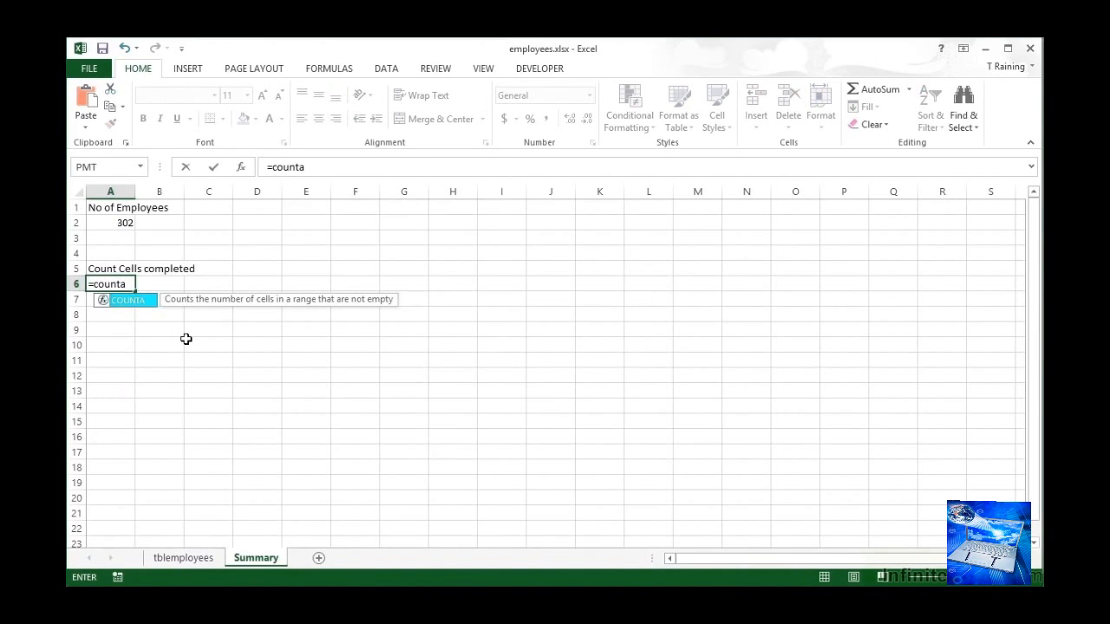
{"action": "type", "text": "("}
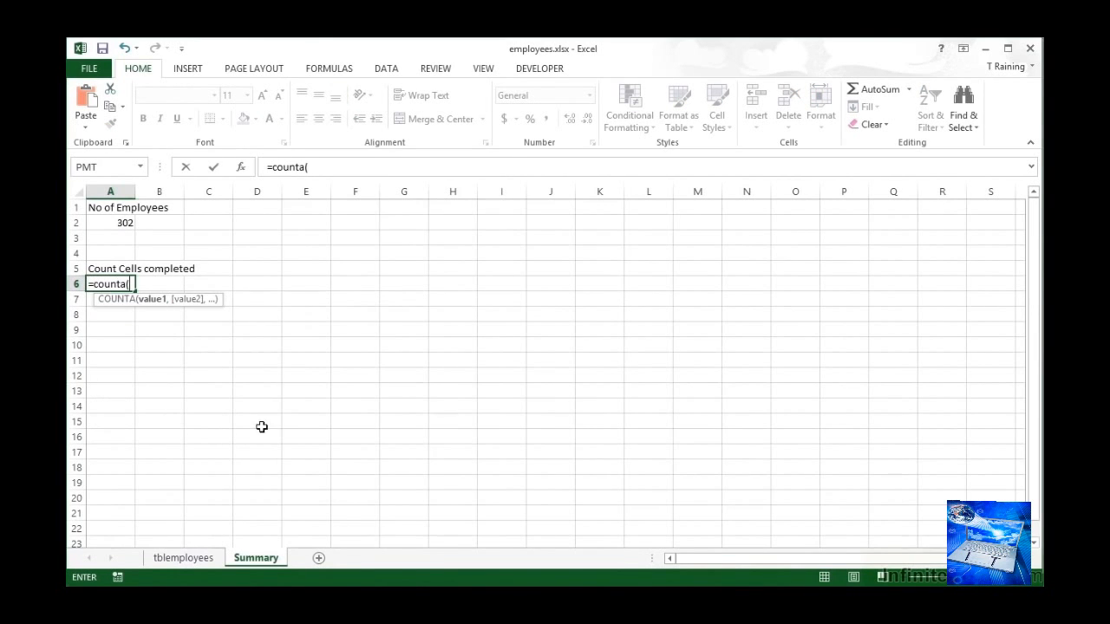
{"action": "left_click", "coordinate": [192, 559]}
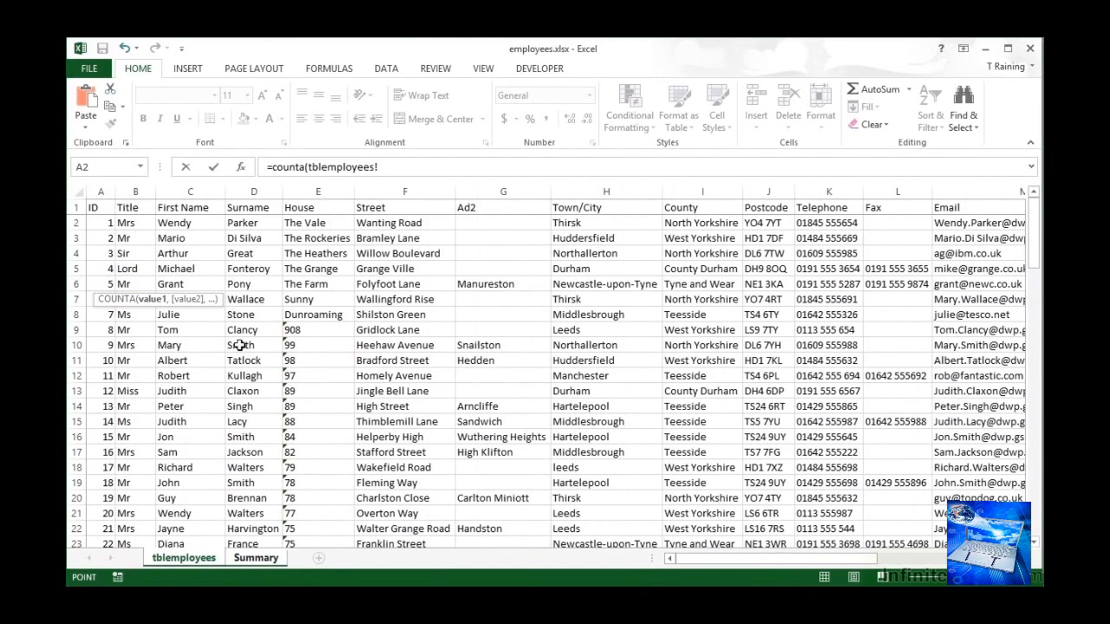
{"action": "left_click", "coordinate": [72, 299]}
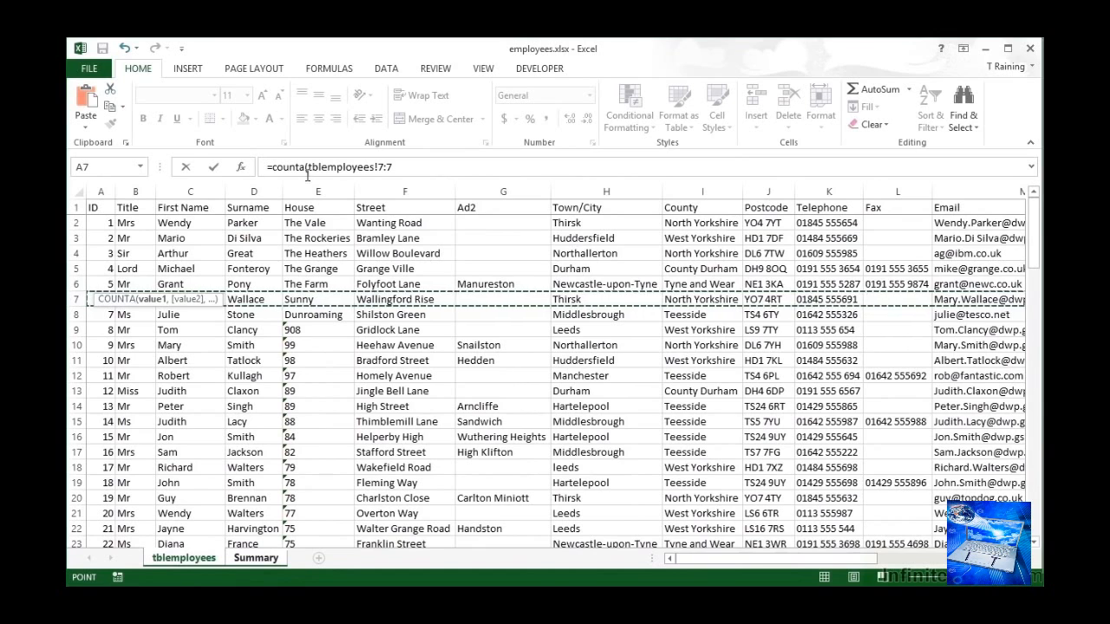
{"action": "left_click", "coordinate": [403, 167]}
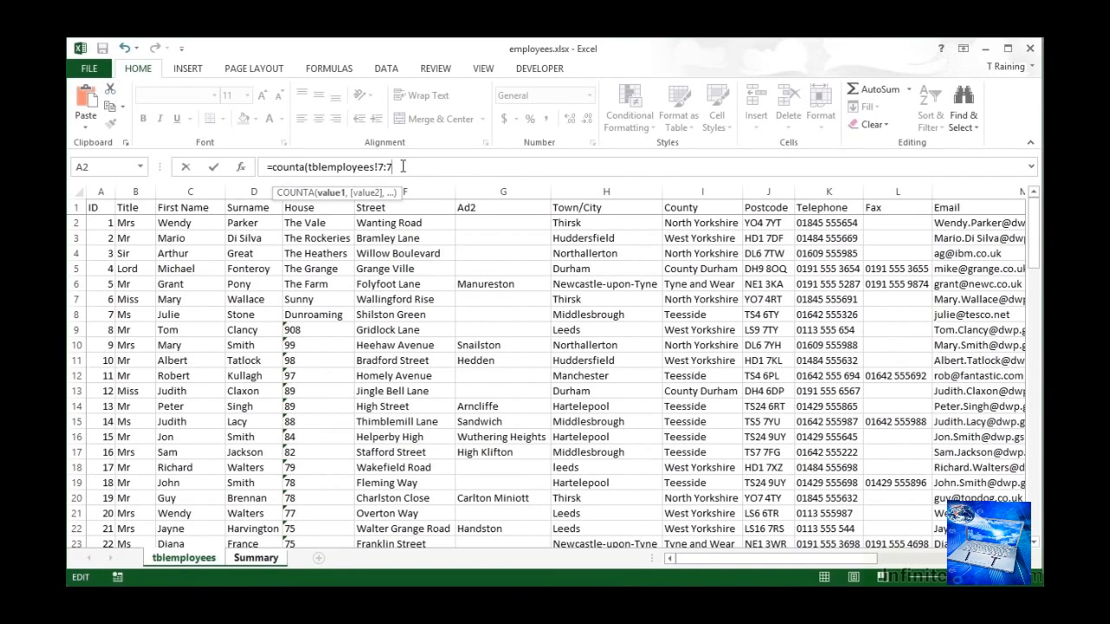
{"action": "key", "text": "BackSpace"}
{"action": "type", "text": "12"}
{"action": "key", "text": "Return"}
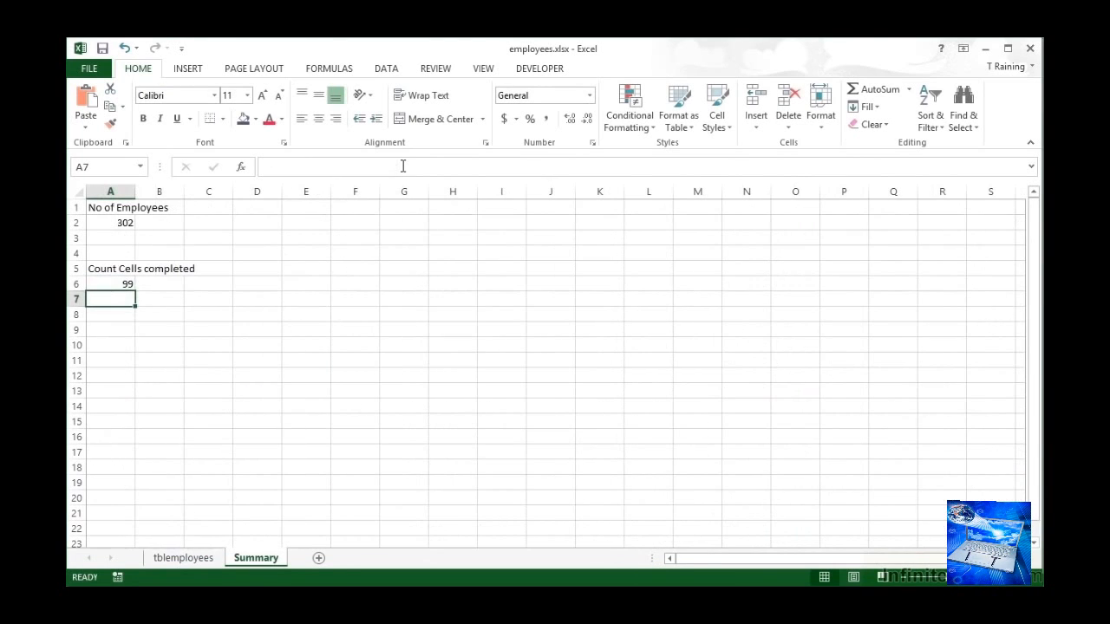
{"action": "left_click", "coordinate": [126, 284]}
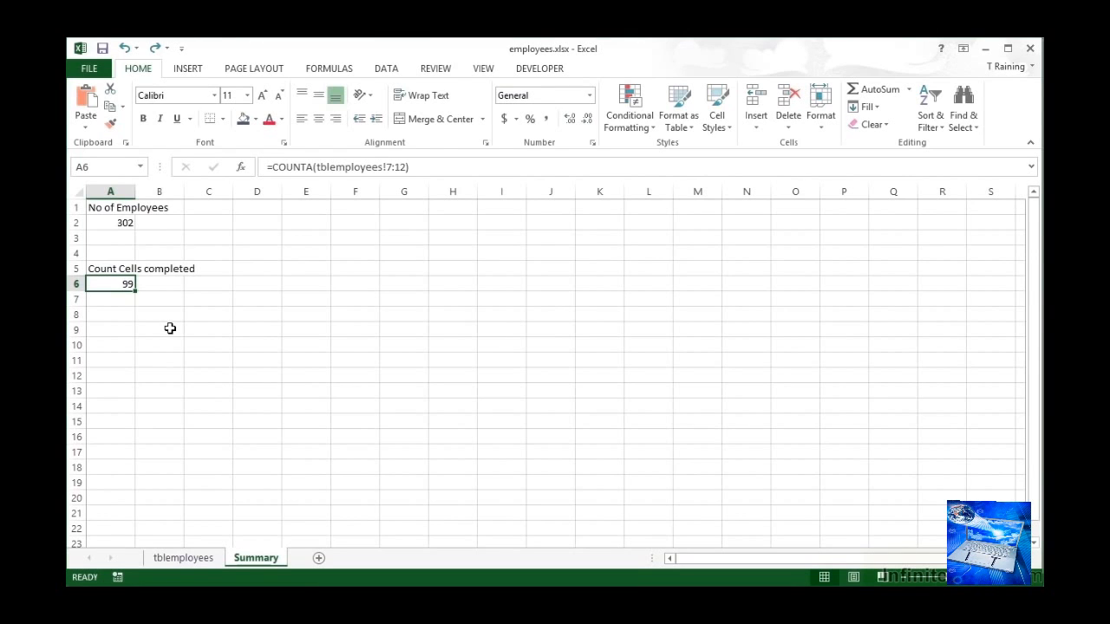
- In A7, enter a COUNTA formula over the separate tblemployees rows 7, 12 and 19, and review it
{"action": "key", "text": "Down"}
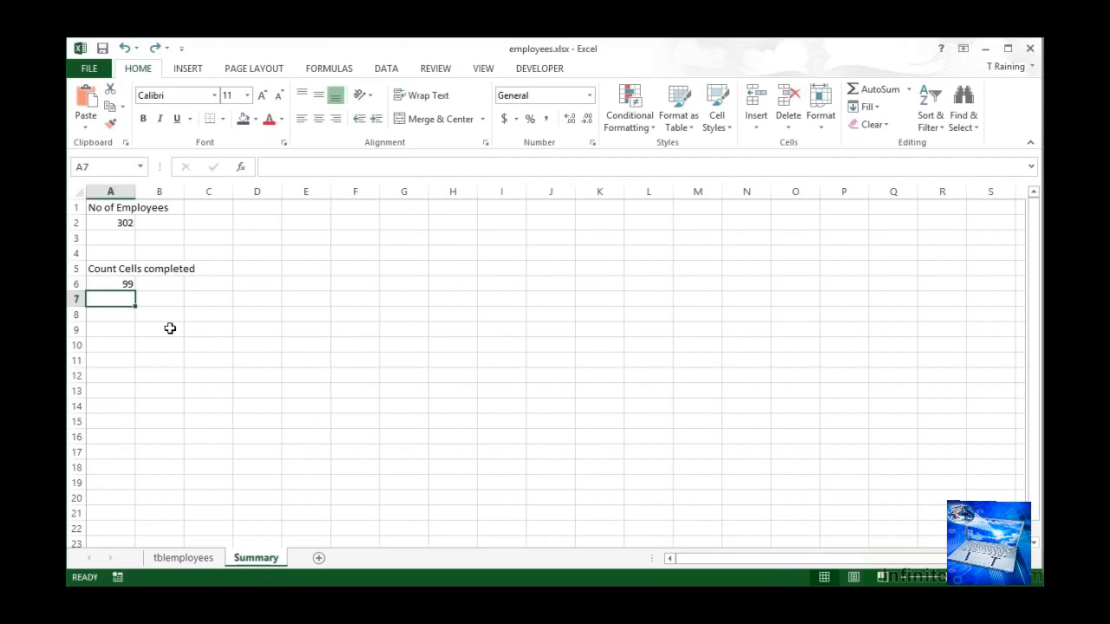
{"action": "type", "text": "=co"}
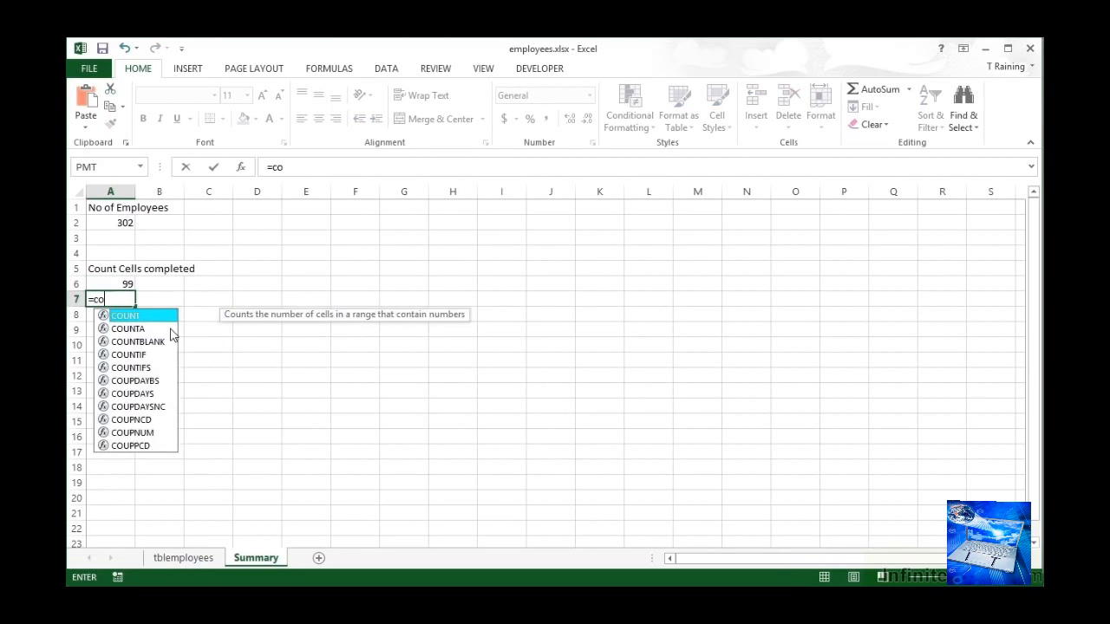
{"action": "type", "text": "unta("}
{"action": "left_click", "coordinate": [187, 559]}
{"action": "left_click", "coordinate": [187, 559]}
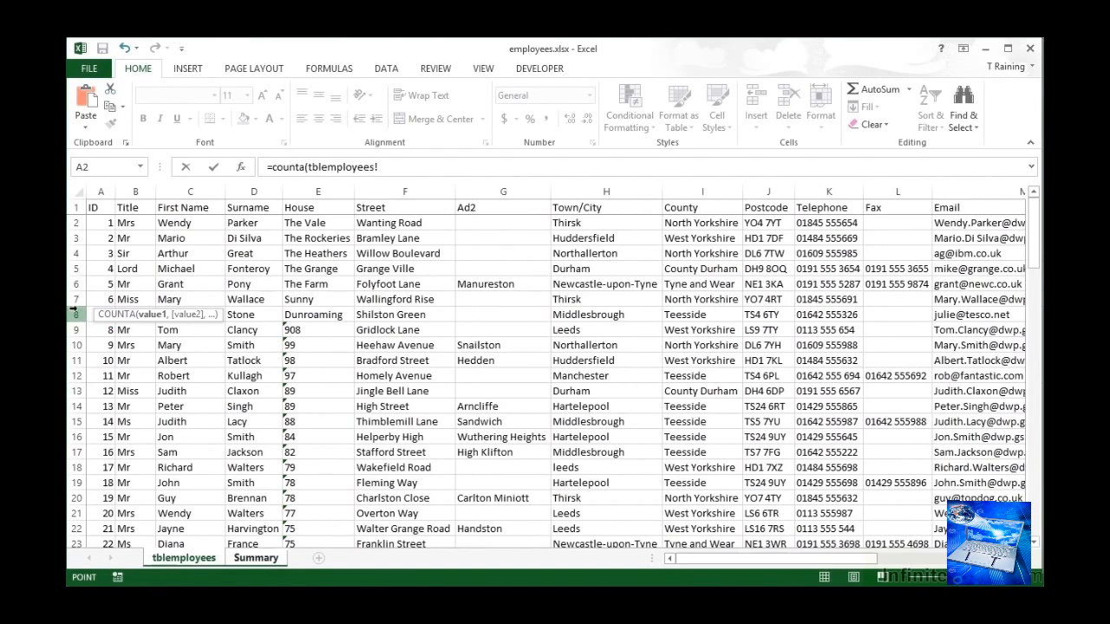
{"action": "left_click", "coordinate": [74, 298]}
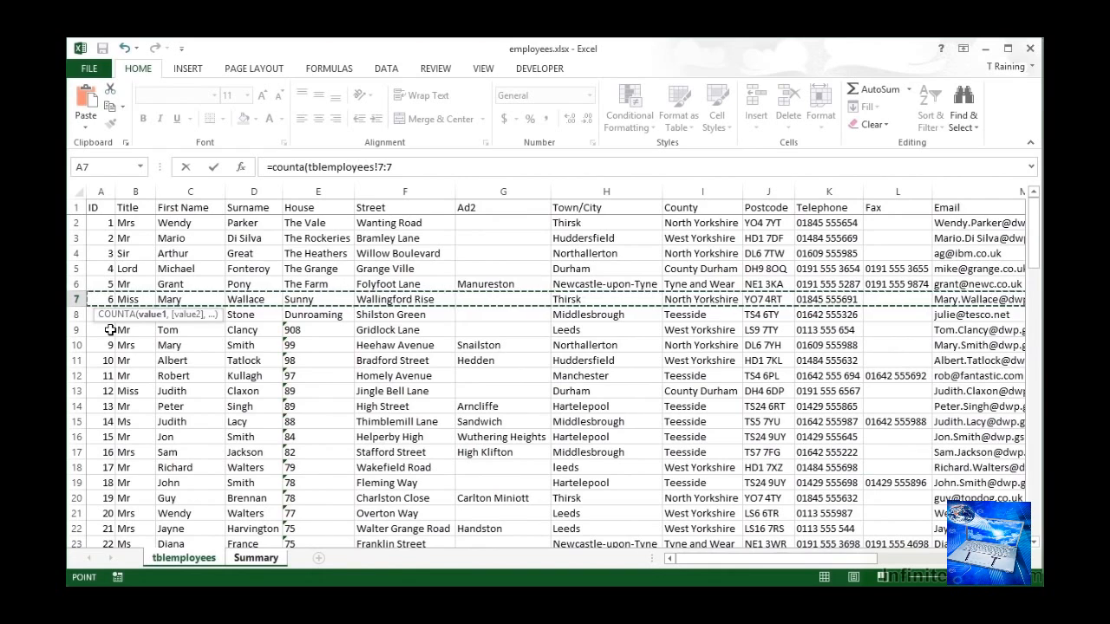
{"action": "type", "text": ","}
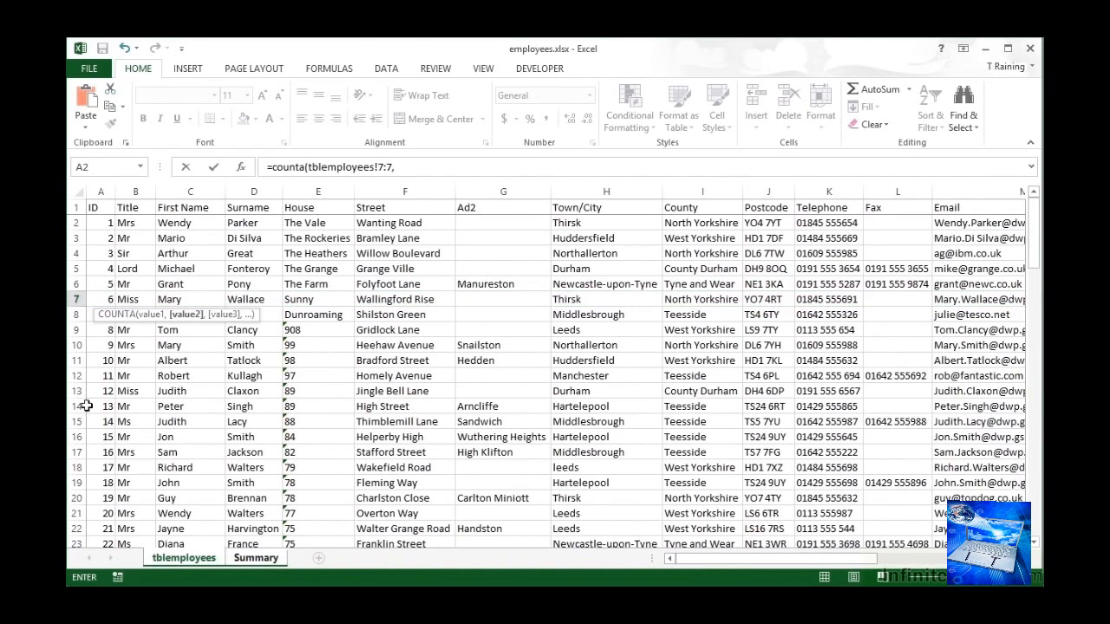
{"action": "left_click", "coordinate": [75, 376]}
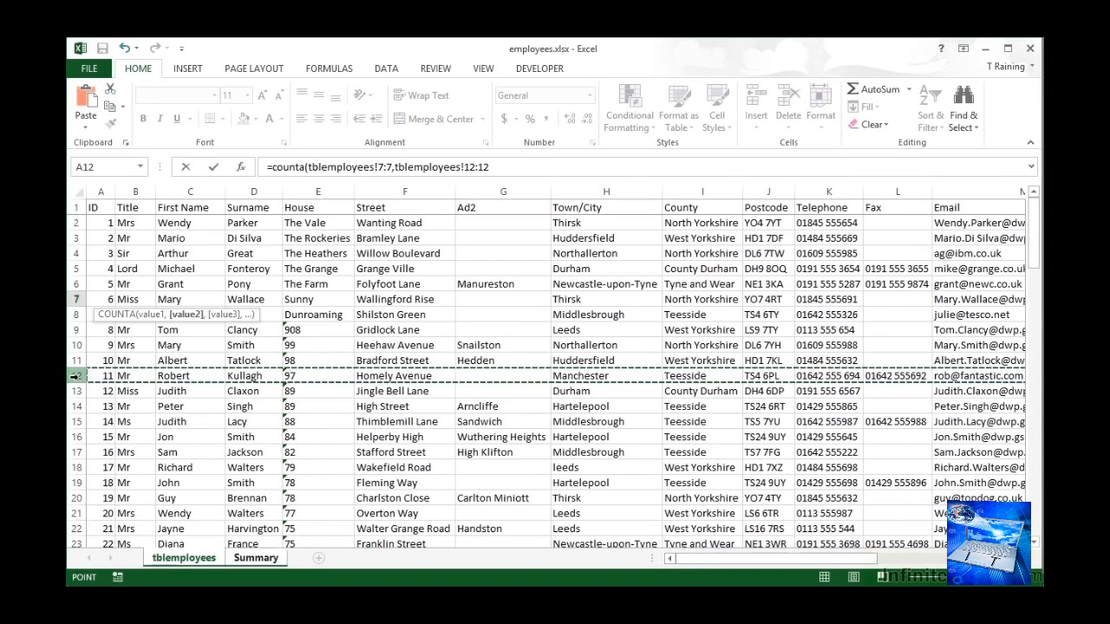
{"action": "type", "text": ","}
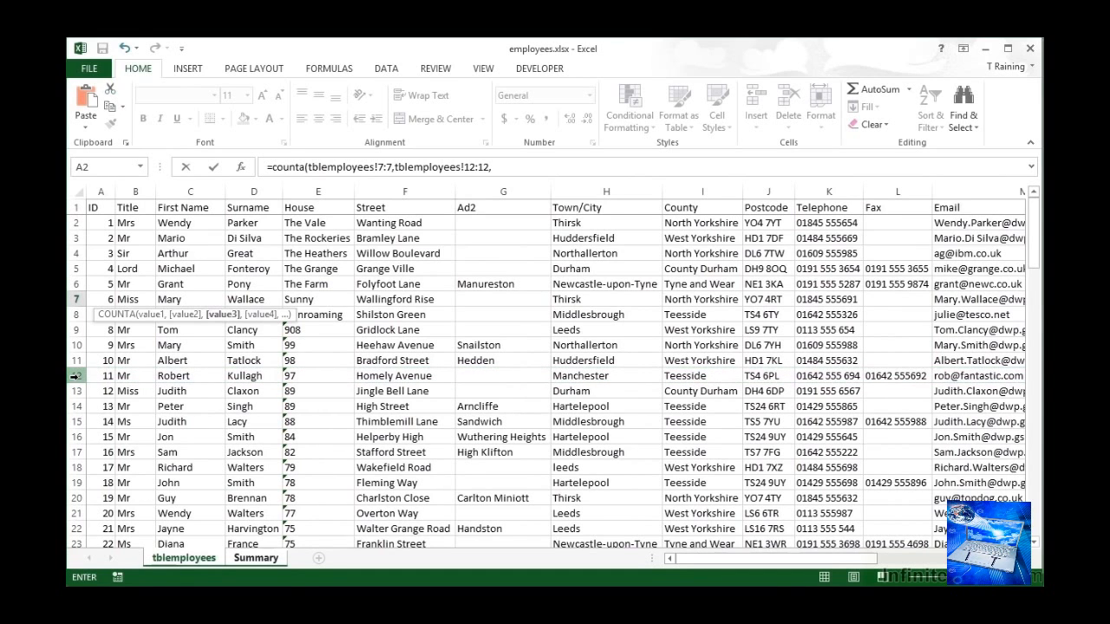
{"action": "left_click", "coordinate": [76, 483]}
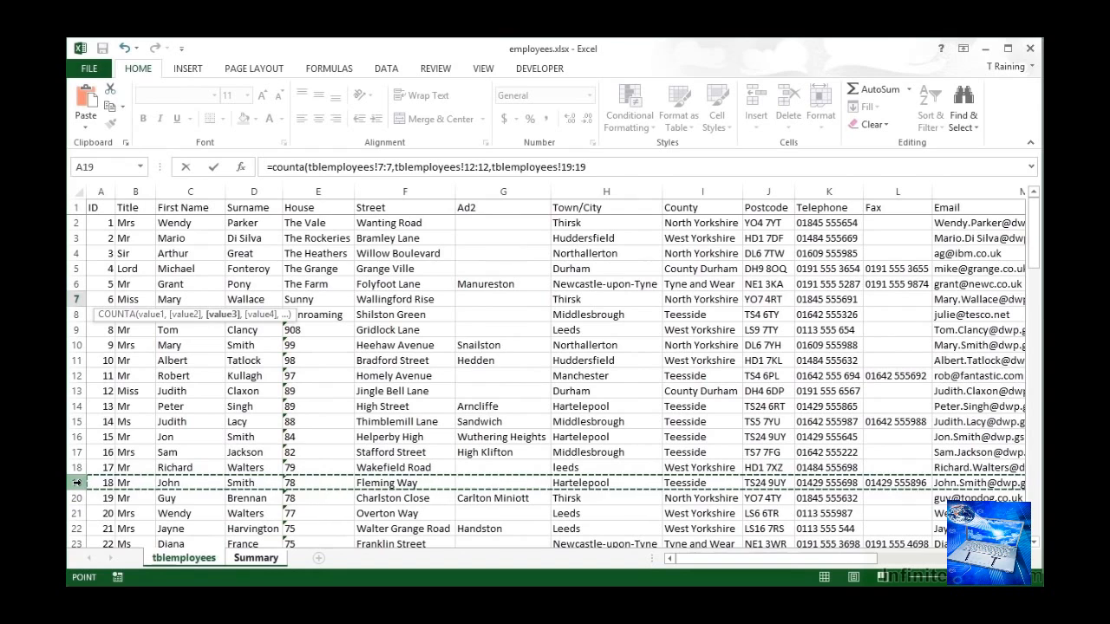
{"action": "key", "text": "Return"}
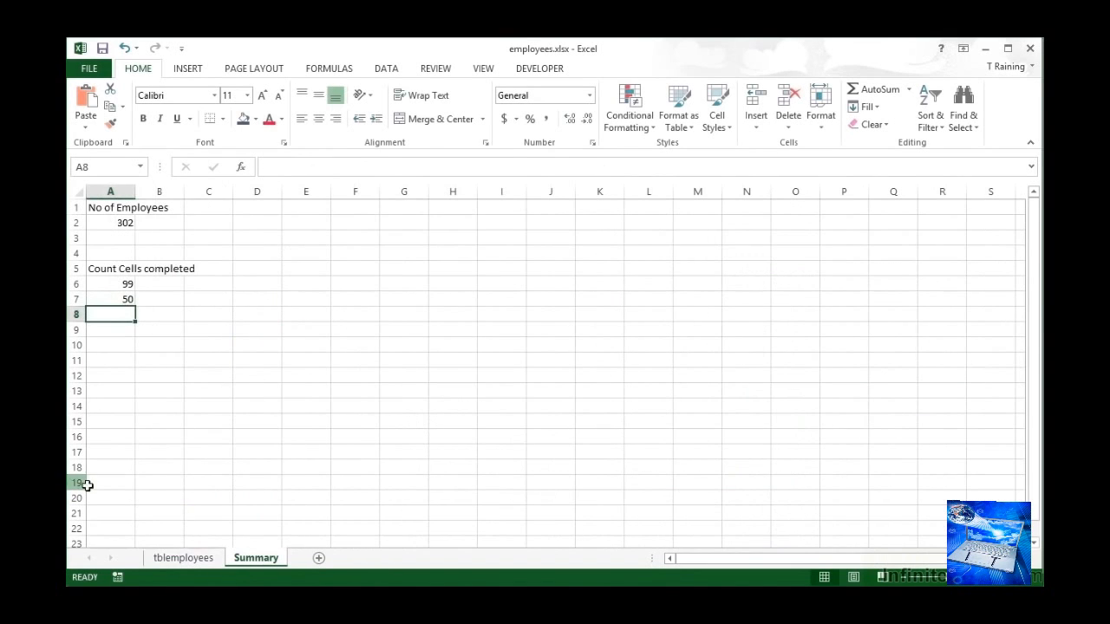
{"action": "left_click", "coordinate": [128, 300]}
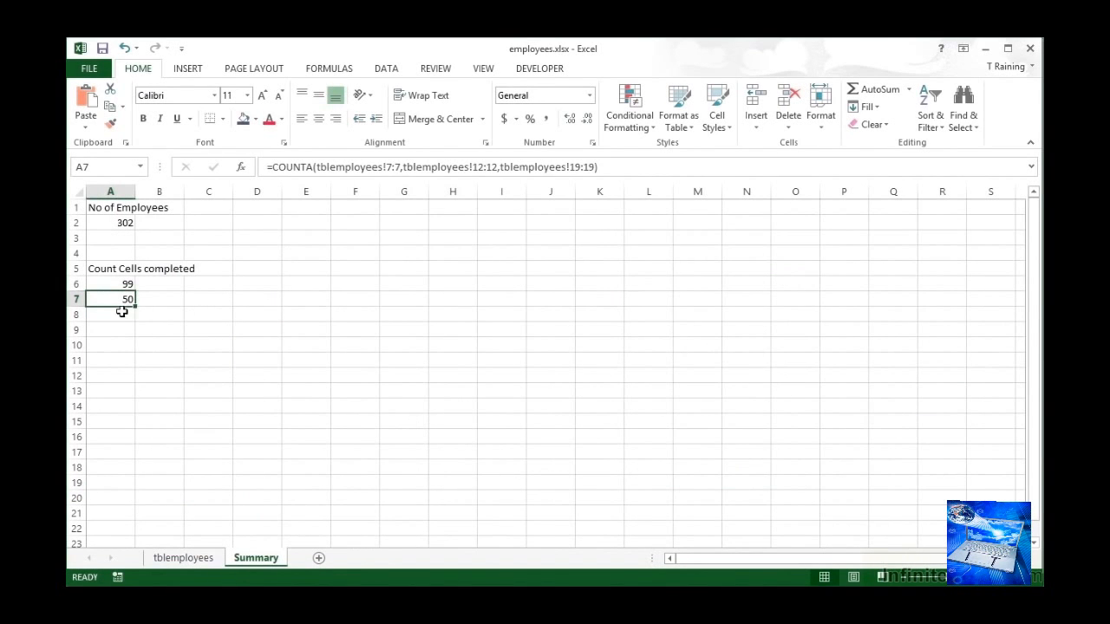